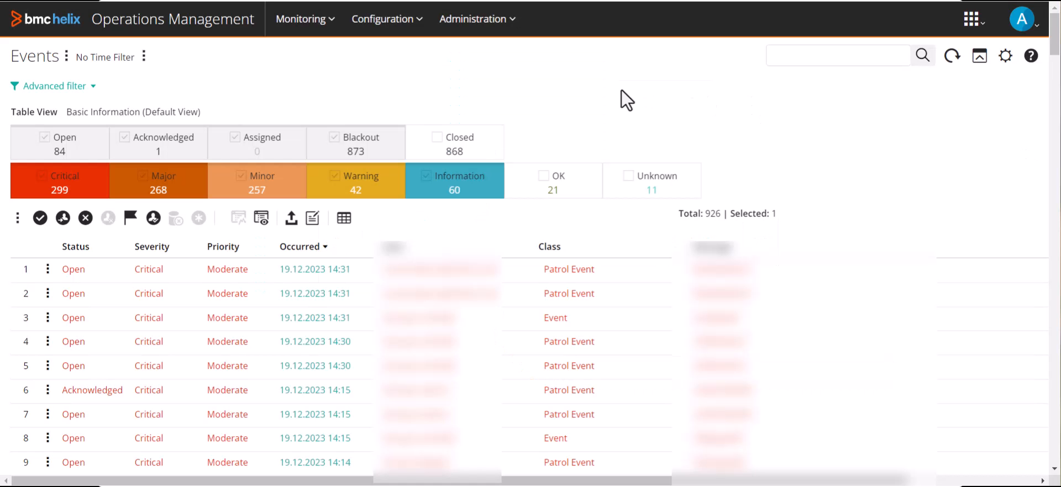
Step: Enter the Selection Criteria condition Message Contains 'disconnected' in the advanced filter
{"action": "left_click", "coordinate": [90, 88]}
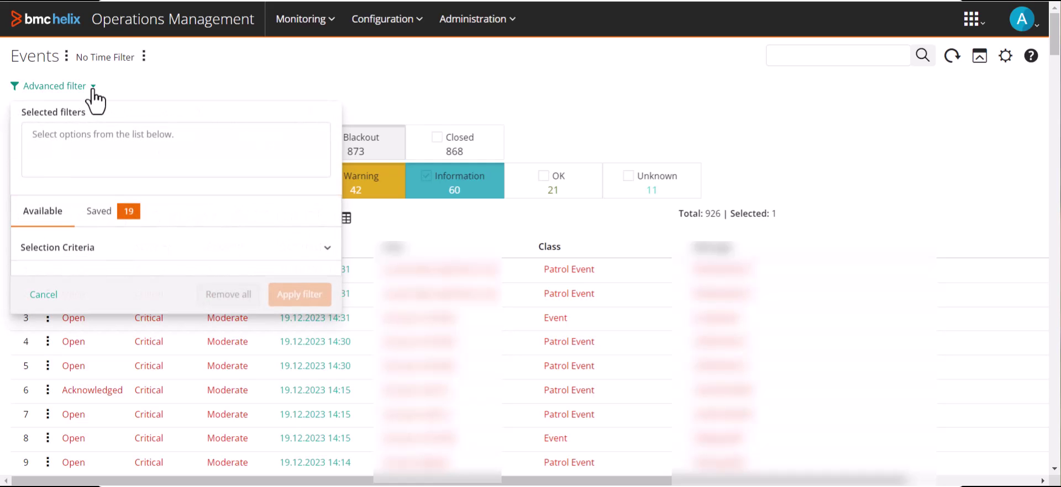
{"action": "scroll", "coordinate": [124, 248], "scroll_direction": "down", "scroll_amount": 3}
{"action": "left_click", "coordinate": [124, 249]}
{"action": "left_click", "coordinate": [153, 327]}
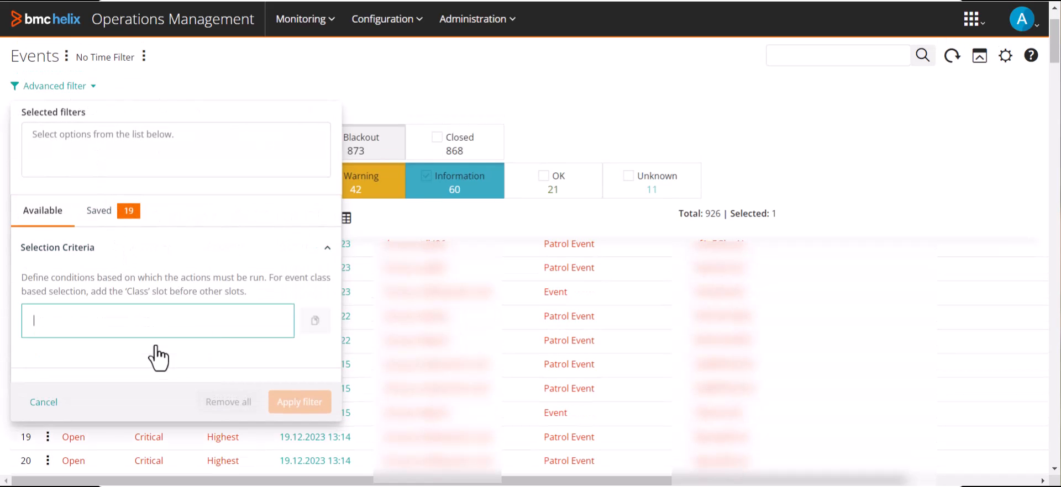
{"action": "scroll", "coordinate": [88, 395], "scroll_direction": "down", "scroll_amount": 3}
{"action": "left_click", "coordinate": [71, 397]}
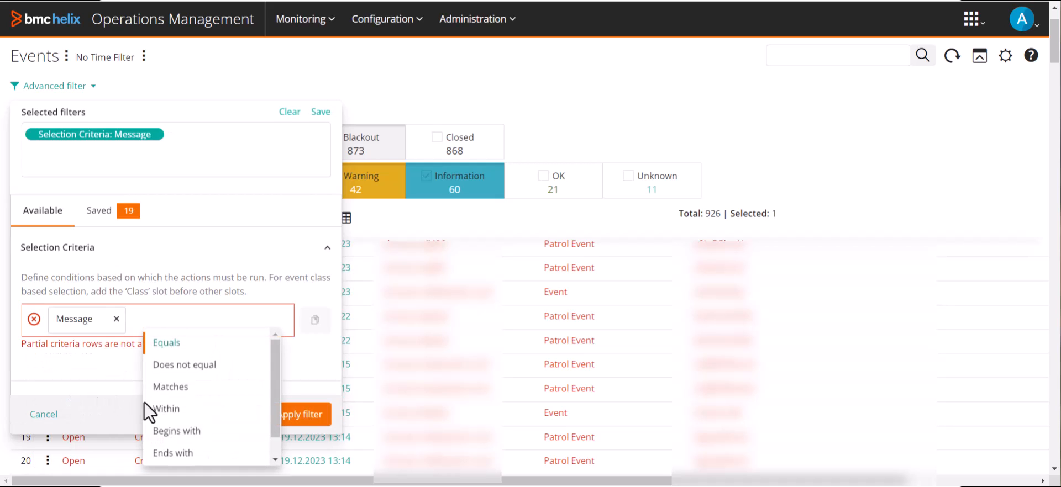
{"action": "scroll", "coordinate": [220, 426], "scroll_direction": "down", "scroll_amount": 1}
{"action": "left_click", "coordinate": [178, 451]}
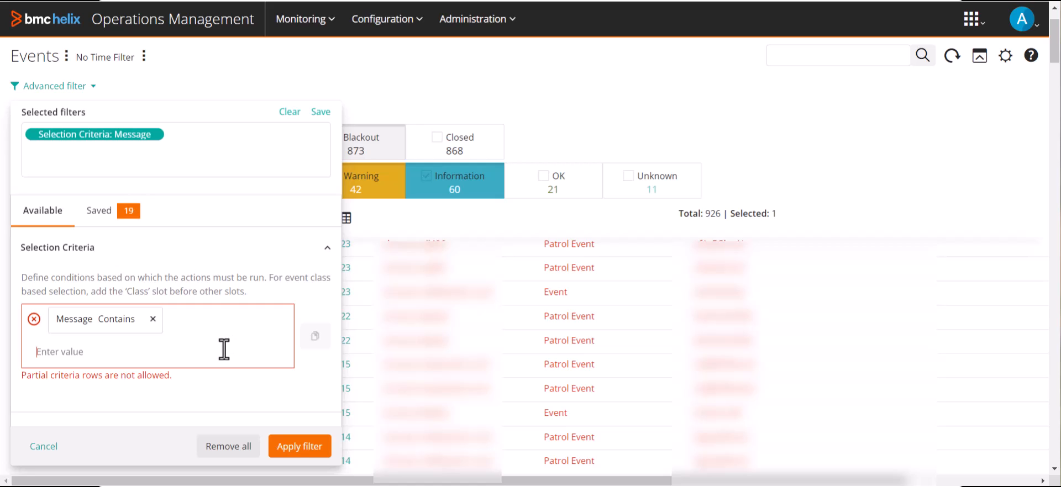
{"action": "type", "text": "disconnected"}
{"action": "key", "text": "Return"}
Step: Apply the filter, narrowing the events list to the 26 'disconnected' events
{"action": "left_click", "coordinate": [313, 446]}
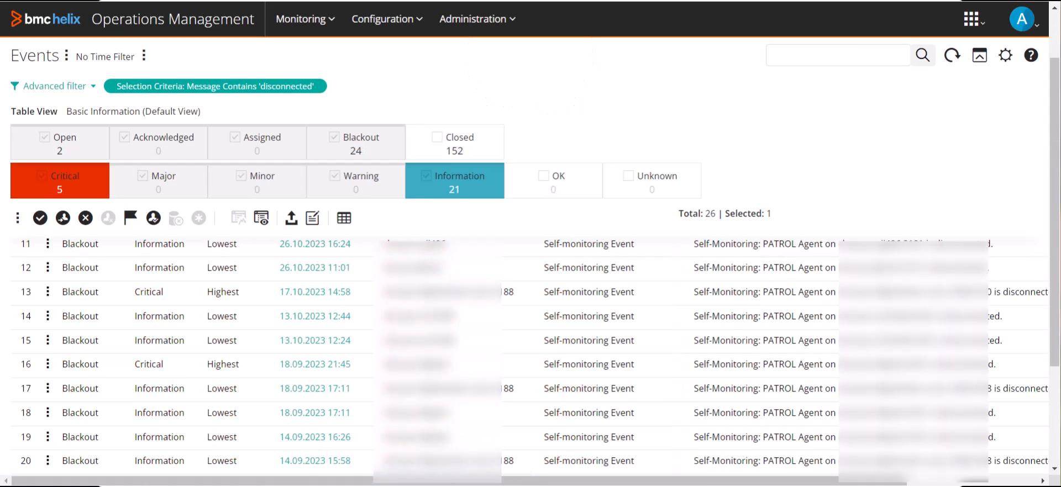
{"action": "left_click", "coordinate": [91, 88]}
Step: Save the current filter under the name disconnected_Agents
{"action": "left_click", "coordinate": [319, 115]}
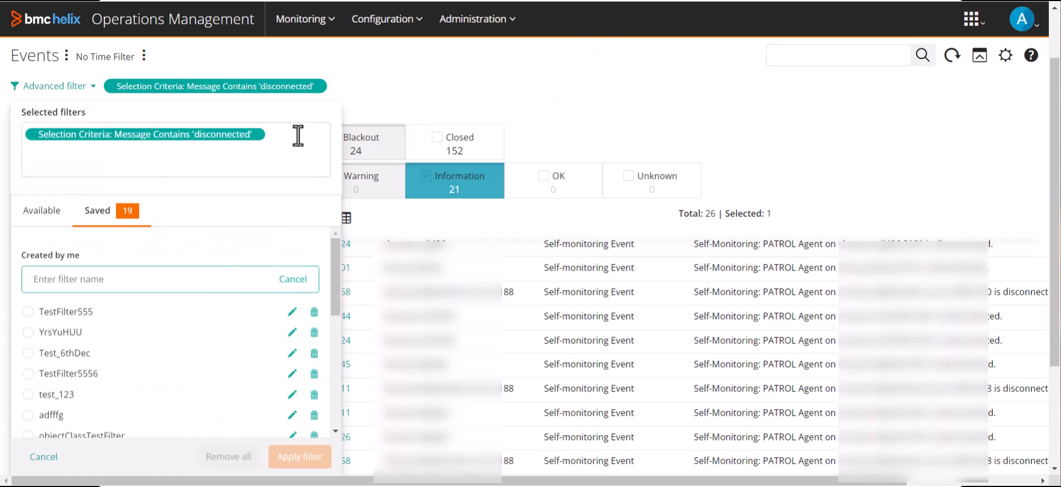
{"action": "type", "text": "disconnected_Agents"}
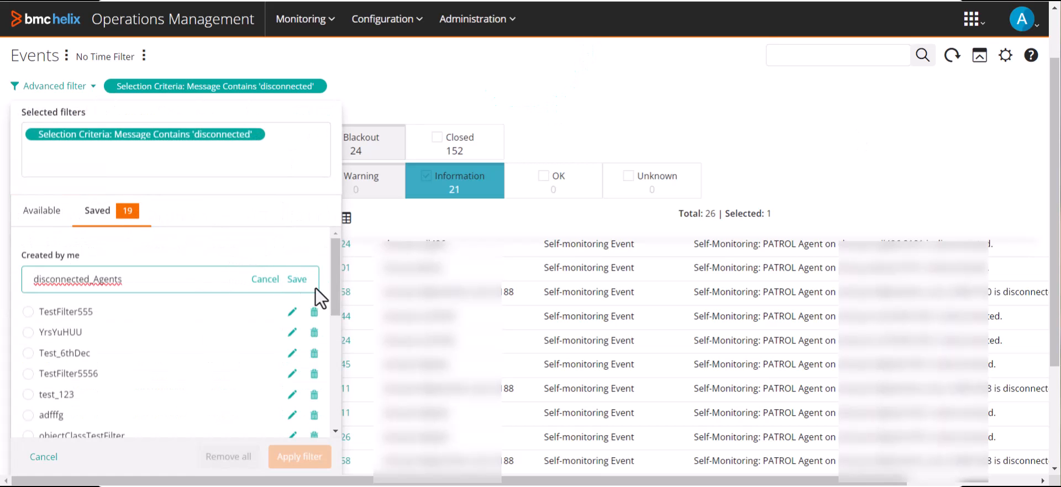
{"action": "left_click", "coordinate": [297, 279]}
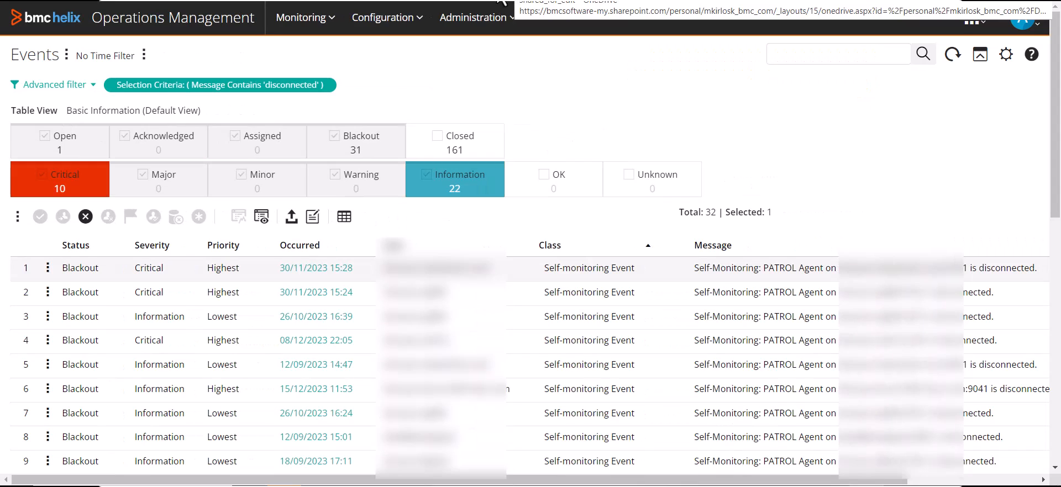
Step: Save the Events page settings with the filter as a preference
{"action": "left_click", "coordinate": [66, 55]}
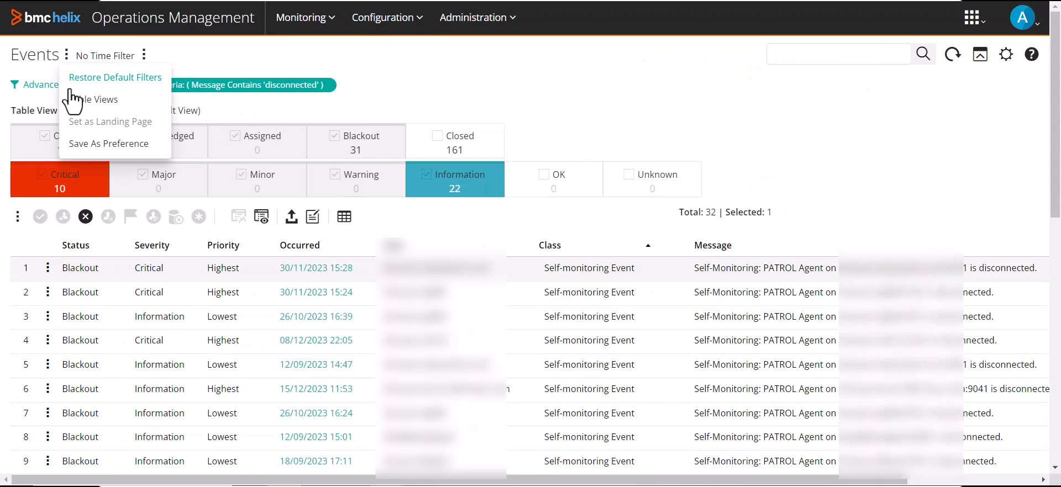
{"action": "left_click", "coordinate": [98, 149]}
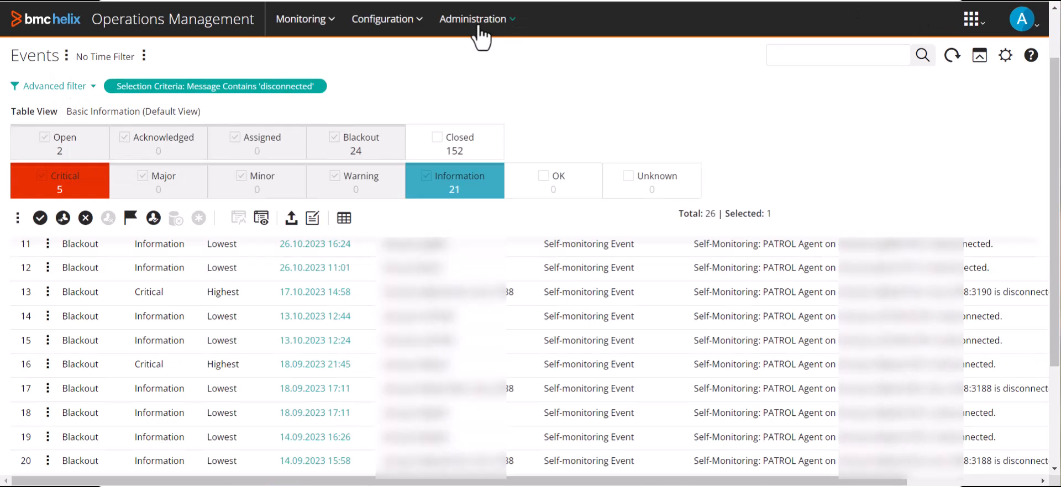
{"action": "mouse_move", "coordinate": [216, 87]}
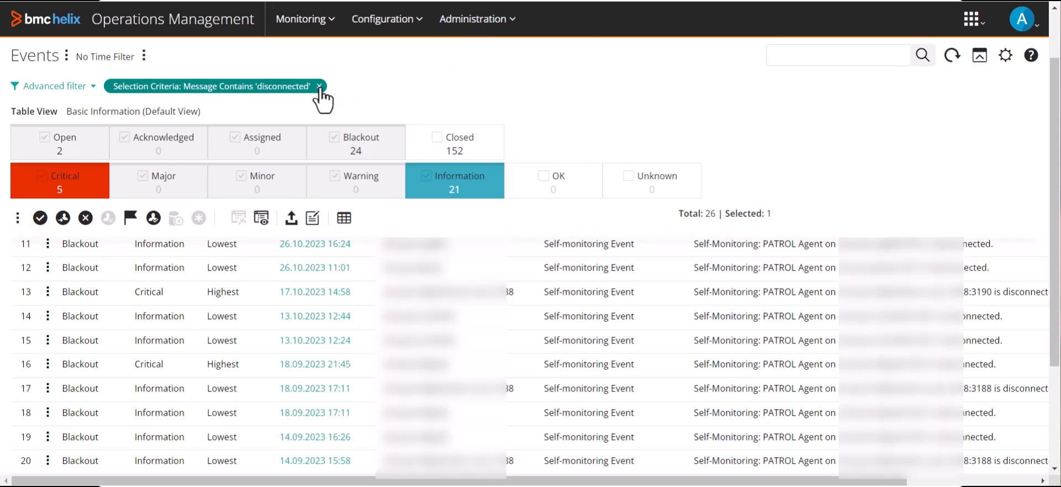
Step: Clear the 'disconnected' filter chip so all 926 events are listed again
{"action": "left_click", "coordinate": [320, 87]}
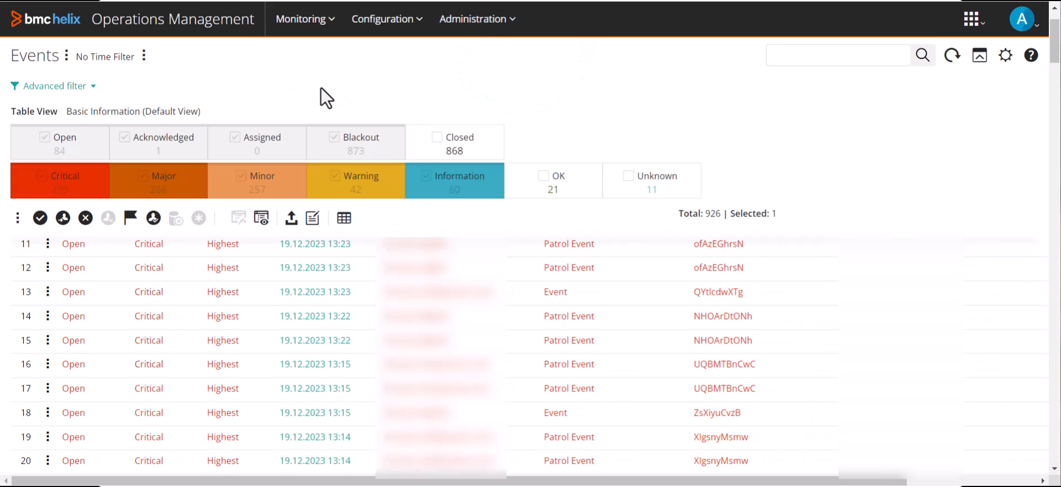